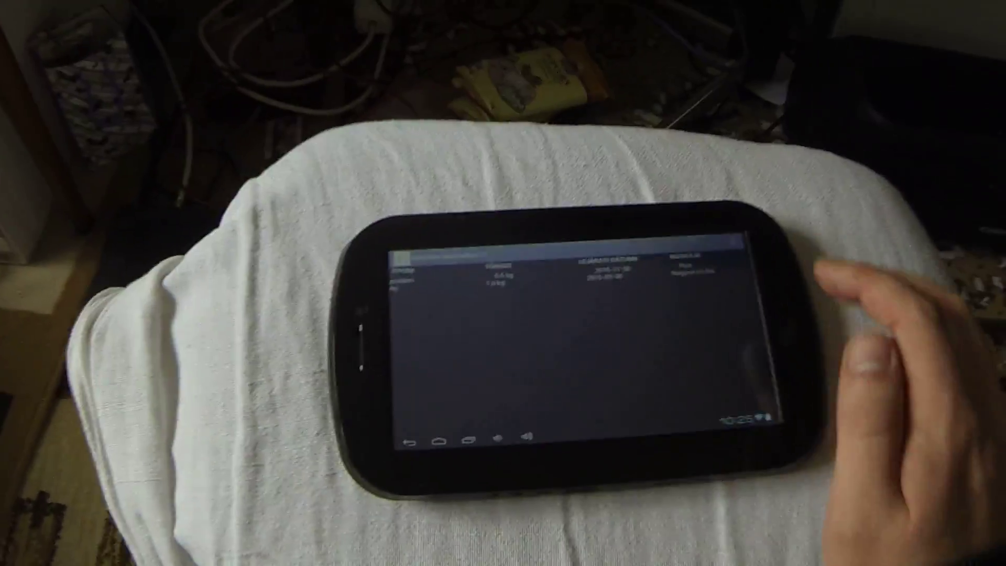
# Choose the fridge ID entry option from MyFridge's overflow menu
pyautogui.click(739, 242)
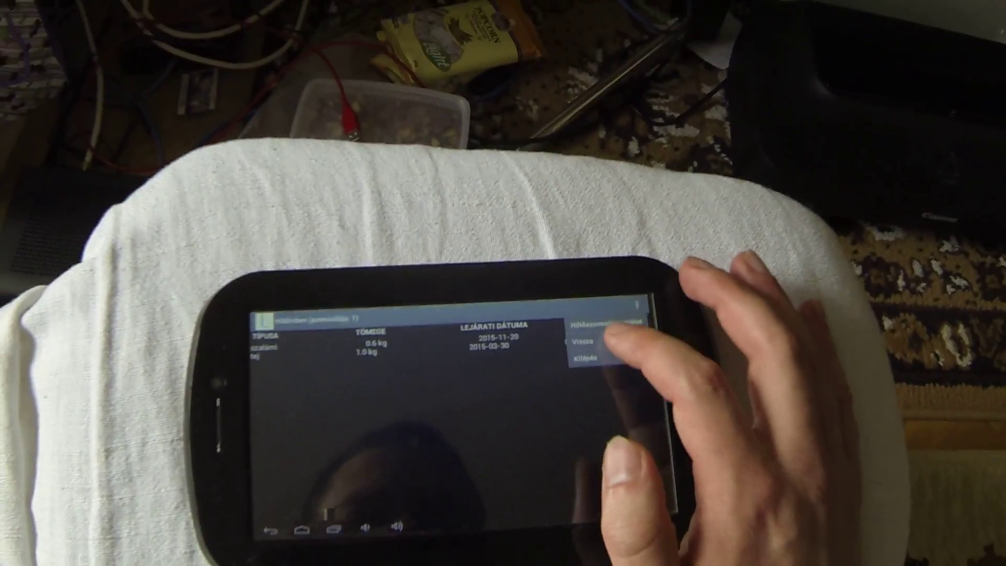
pyautogui.click(605, 323)
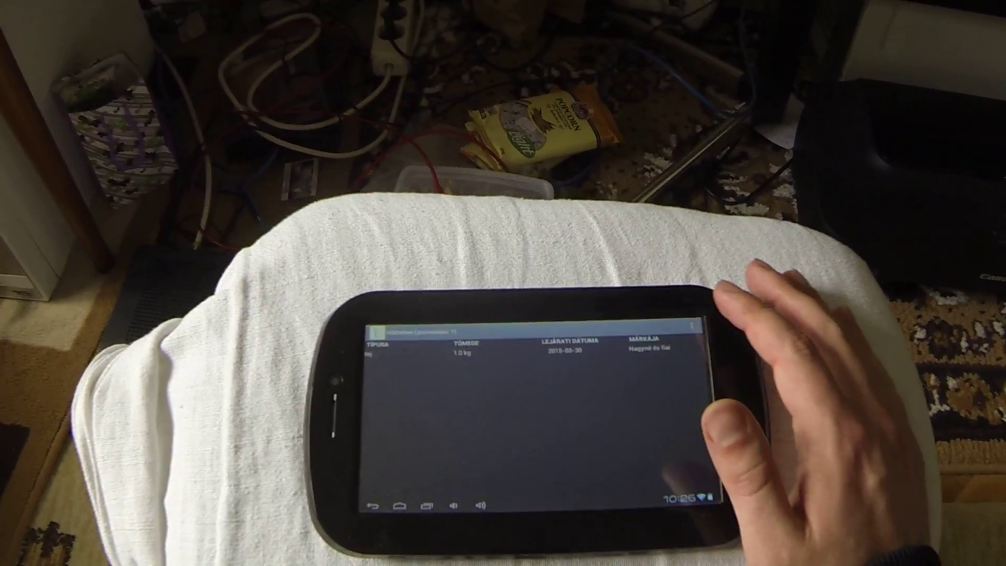
# Choose Kilépés from the overflow menu to exit MyFridge
pyautogui.click(678, 316)
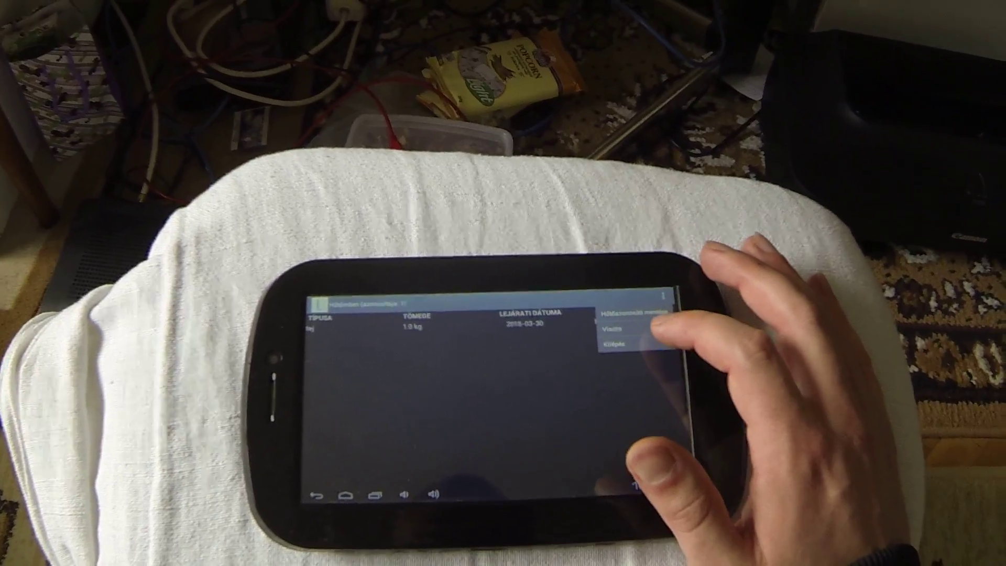
pyautogui.click(610, 336)
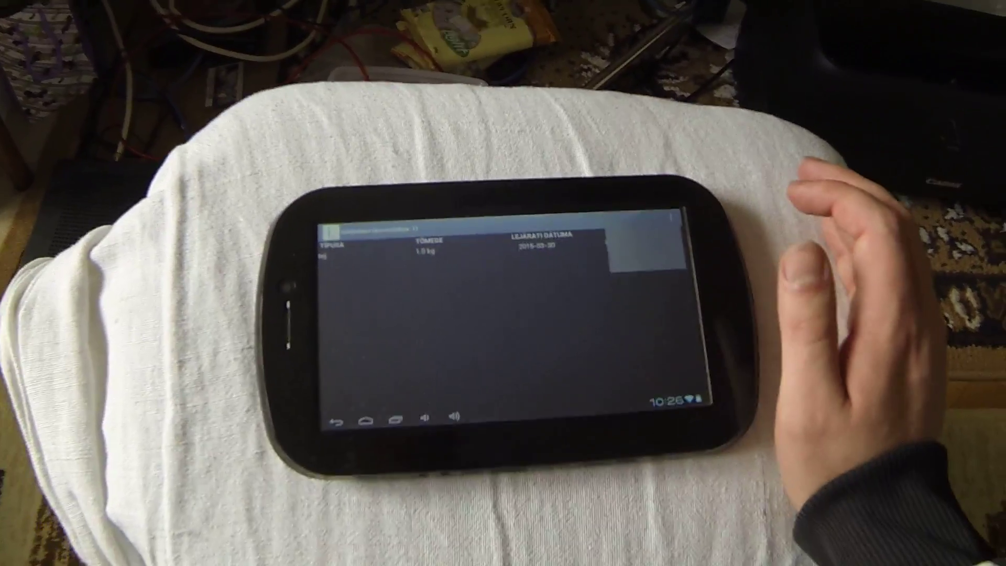